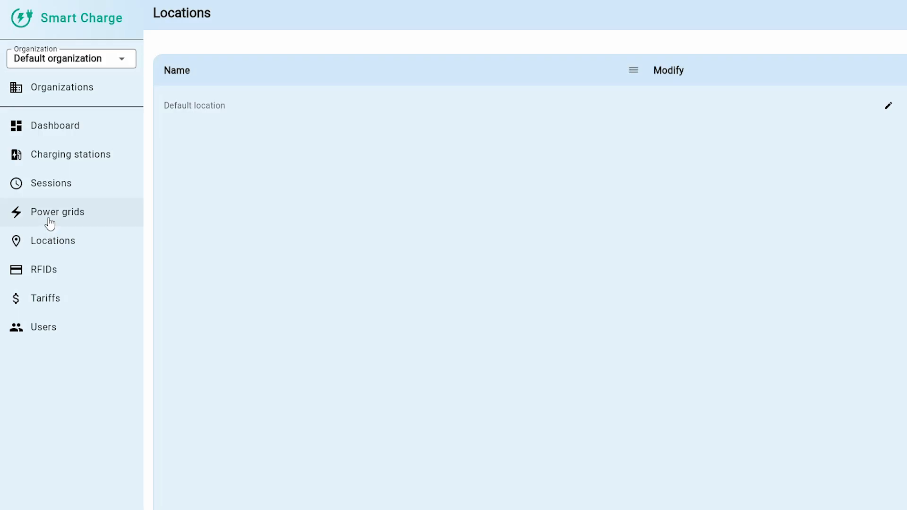
Step: Rename the default organization as My Organization
click(50, 224)
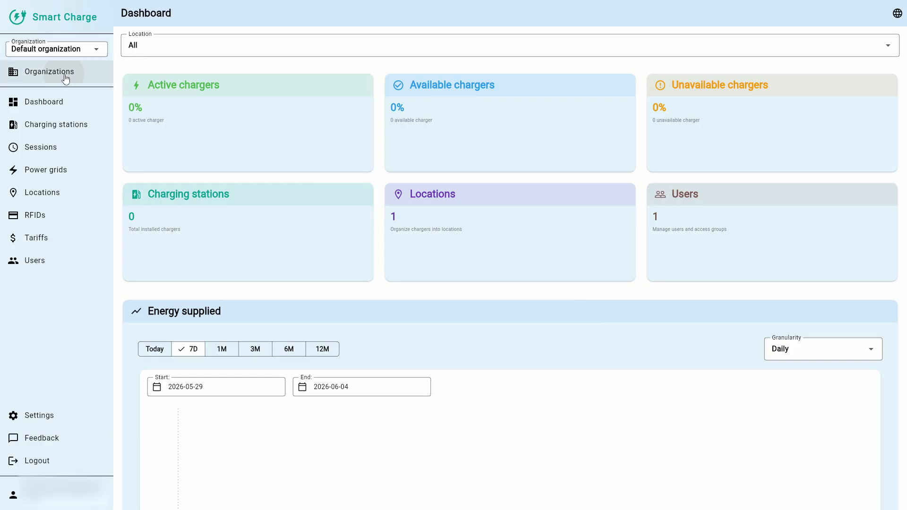
click(63, 87)
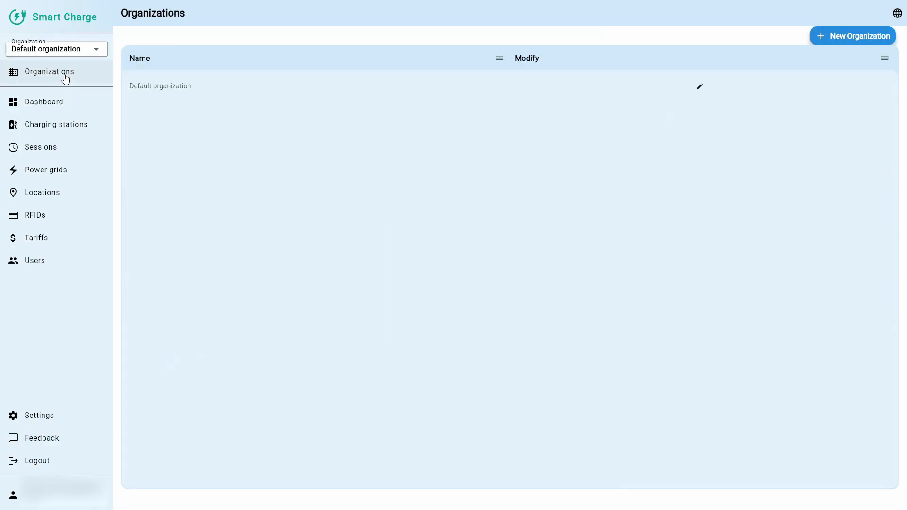
click(706, 88)
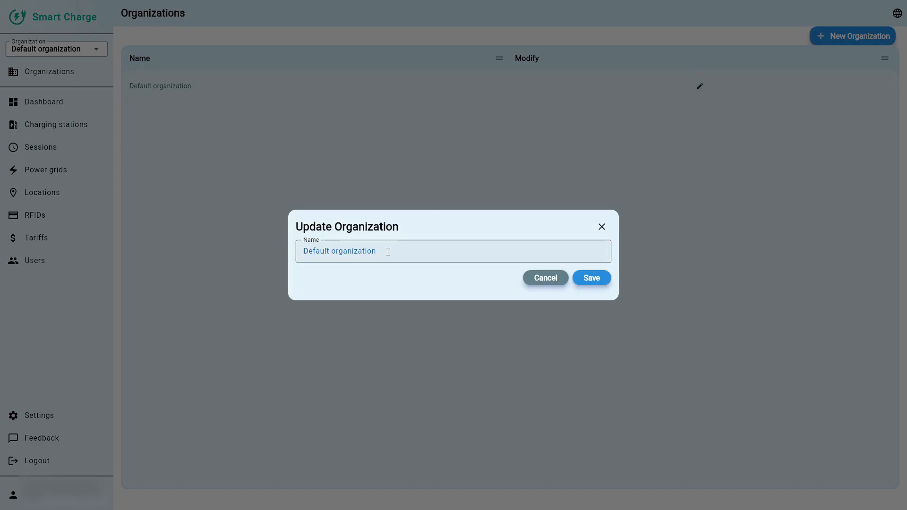
drag(369, 252, 281, 251)
text(My Org)
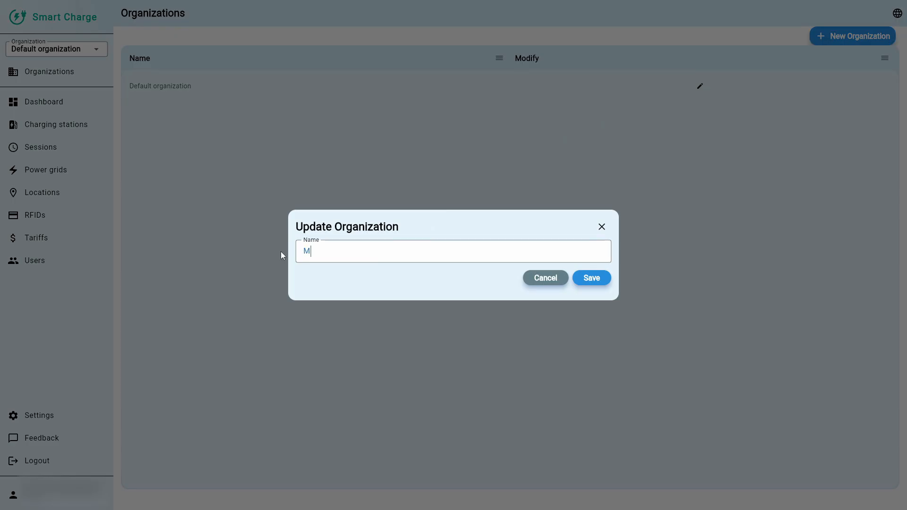
text(anization)
click(586, 278)
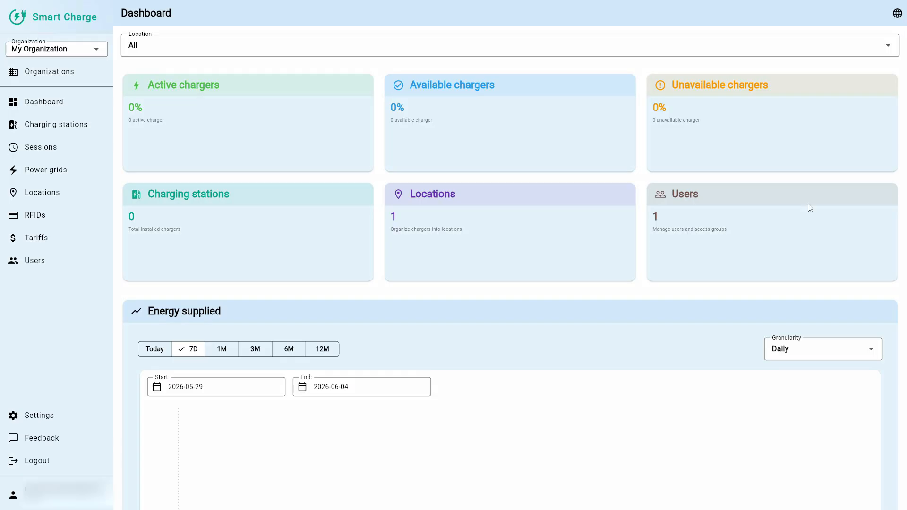
Step: Create a new organization named E-Taxi
click(47, 76)
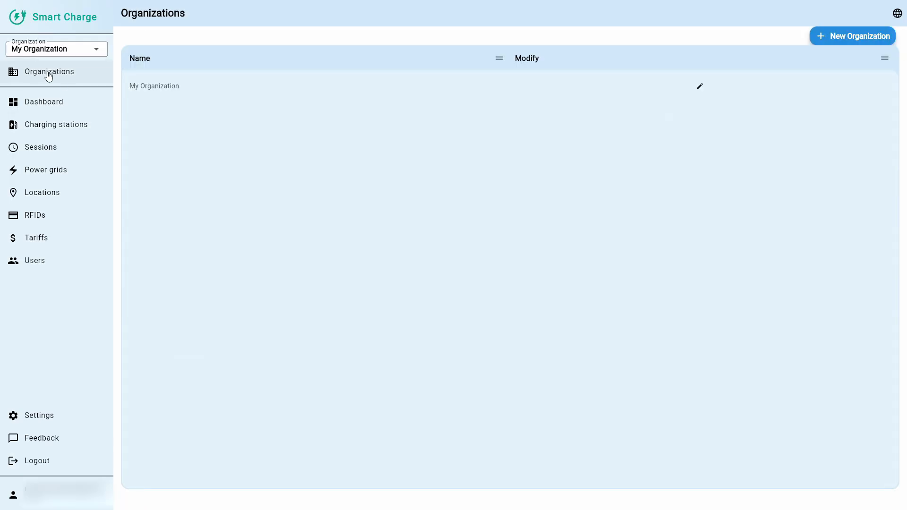
click(865, 42)
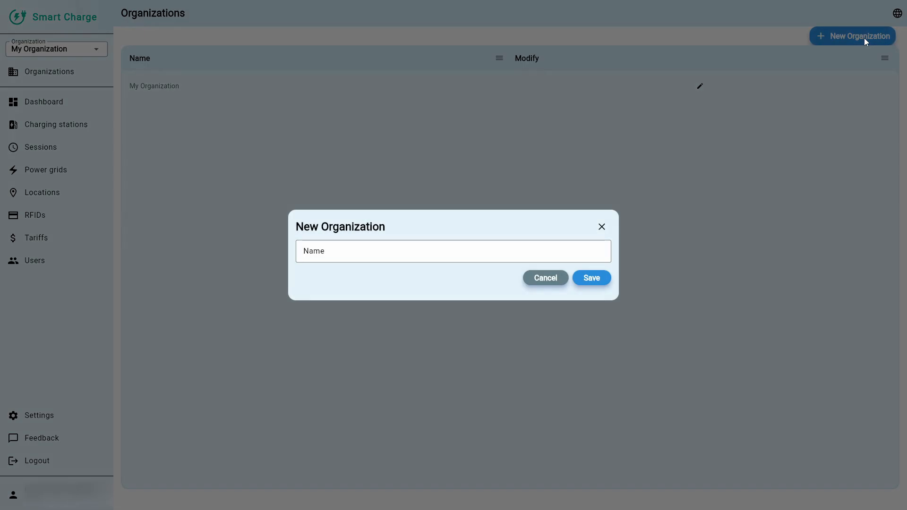
click(424, 251)
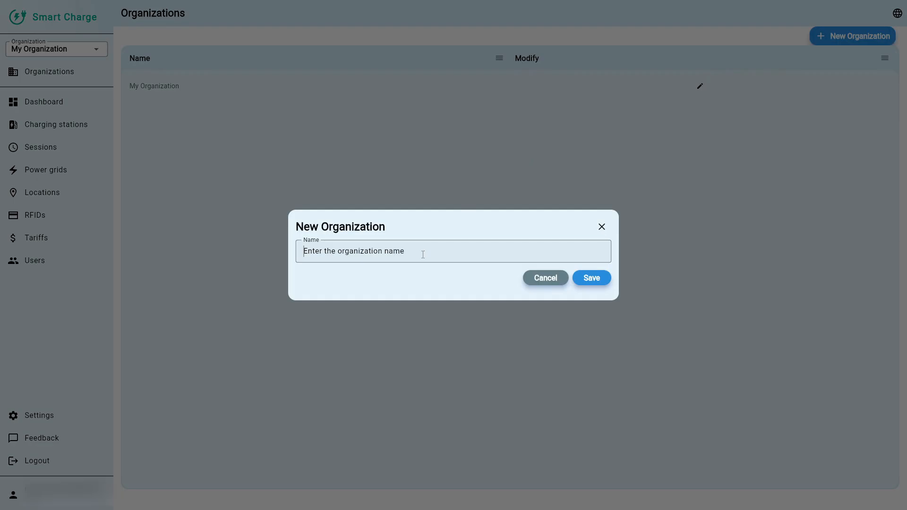
text(E-Taxi)
click(591, 277)
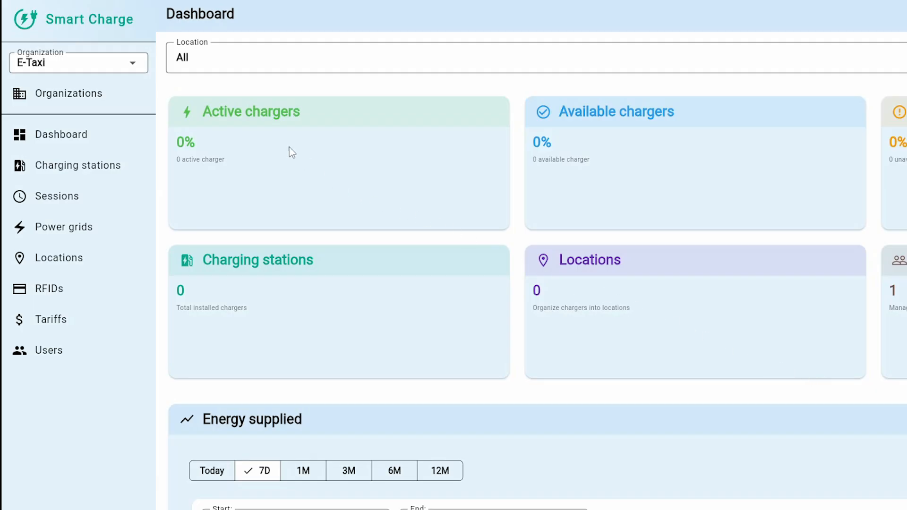
Step: Switch the active organization to My Organization and back to E-Taxi
click(133, 65)
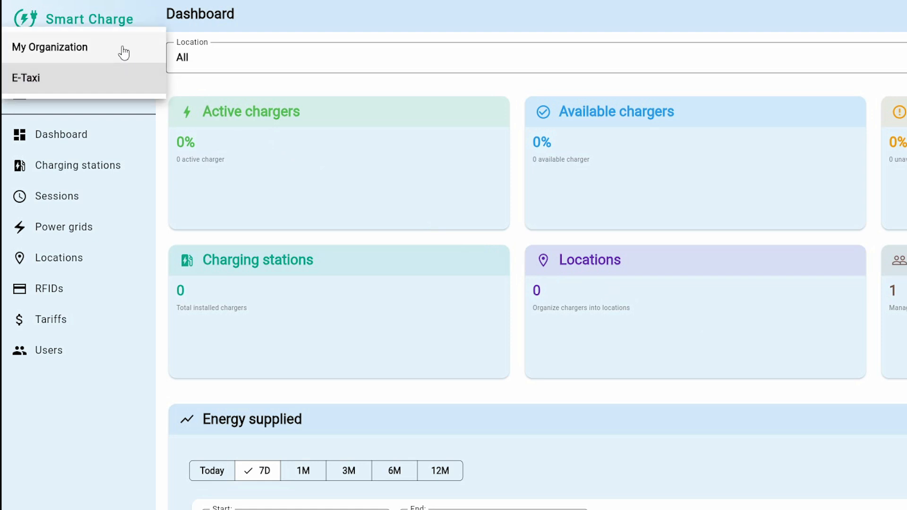
click(124, 52)
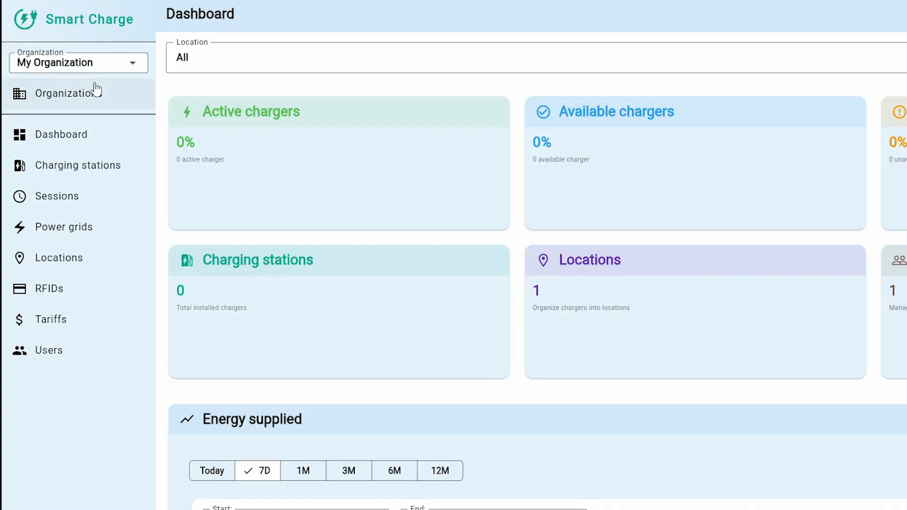
click(112, 71)
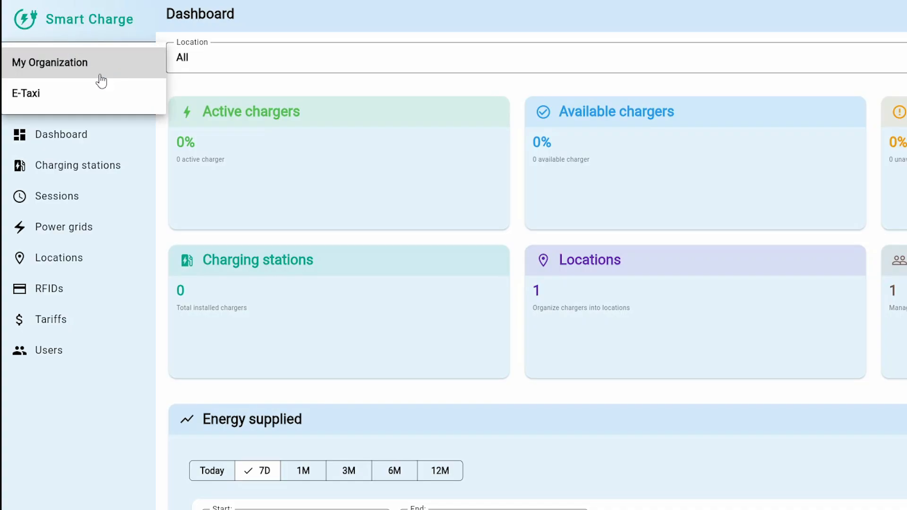
click(90, 100)
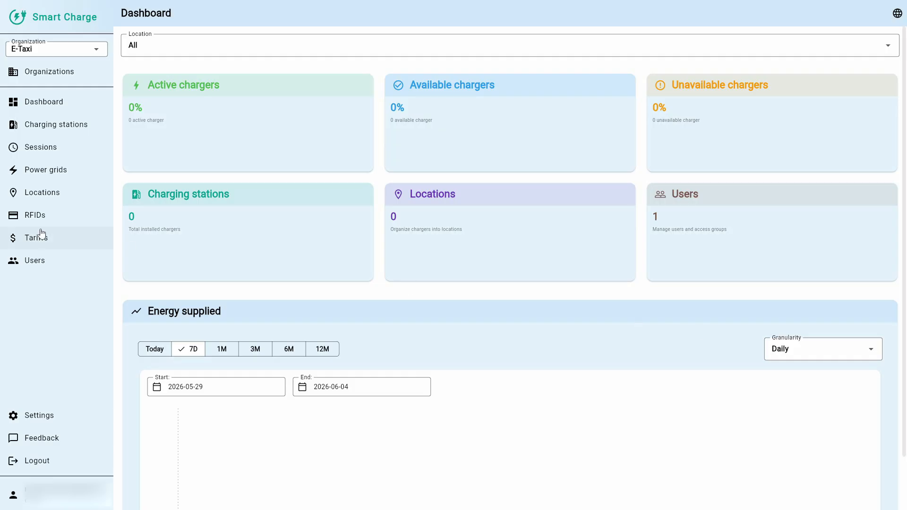
Step: Create a location named HQ in the E-Taxi organization, leaving the address and coordinate fields empty
click(38, 201)
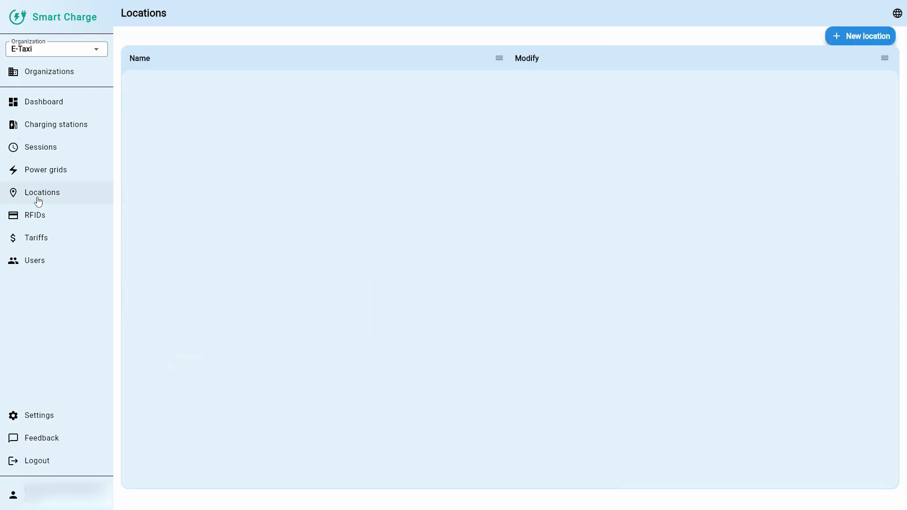
click(858, 40)
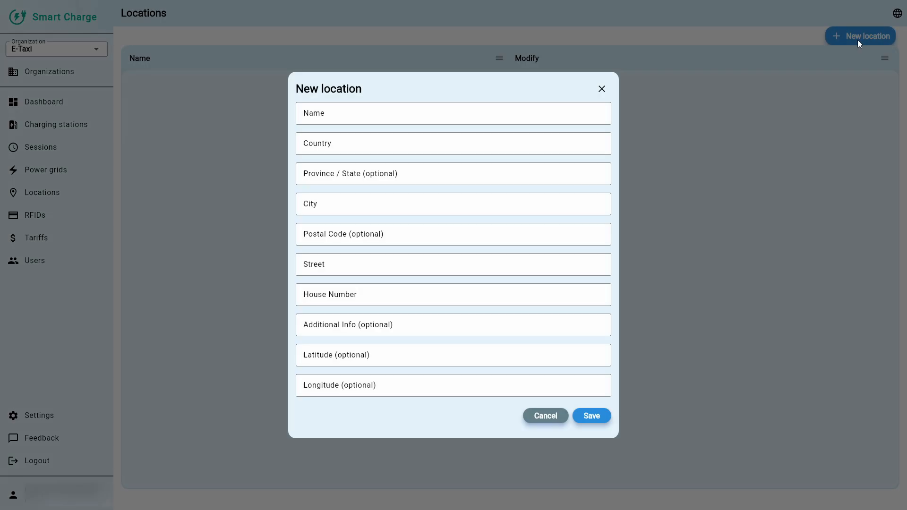
click(444, 116)
text(HQ)
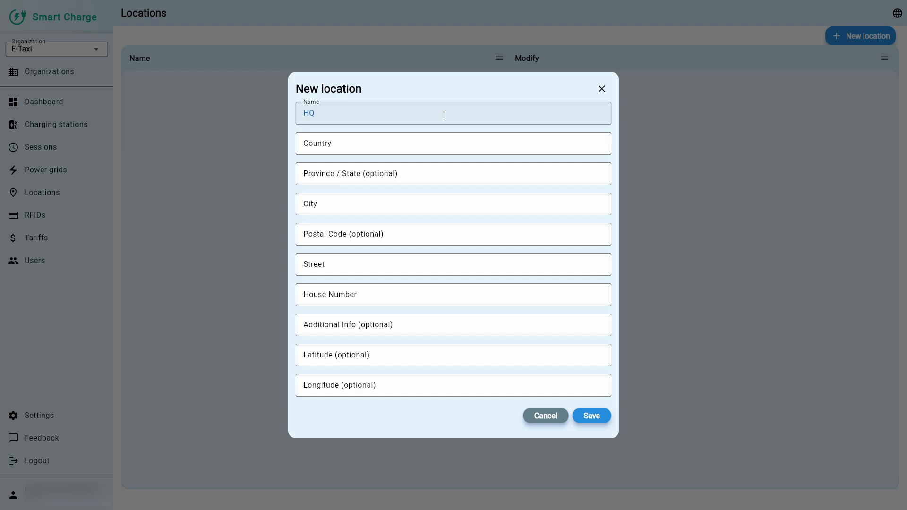
click(592, 416)
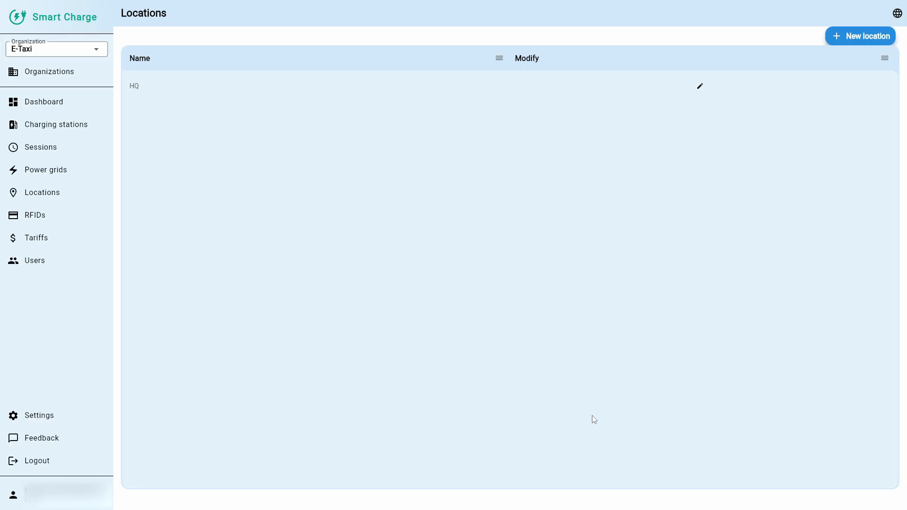
Step: Create a power grid named Grid #1 assigned to the HQ location
click(56, 173)
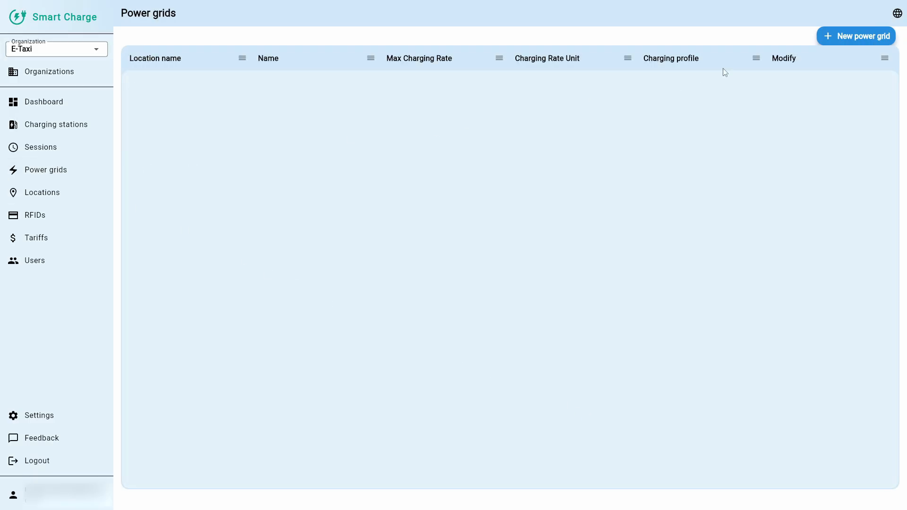
click(832, 38)
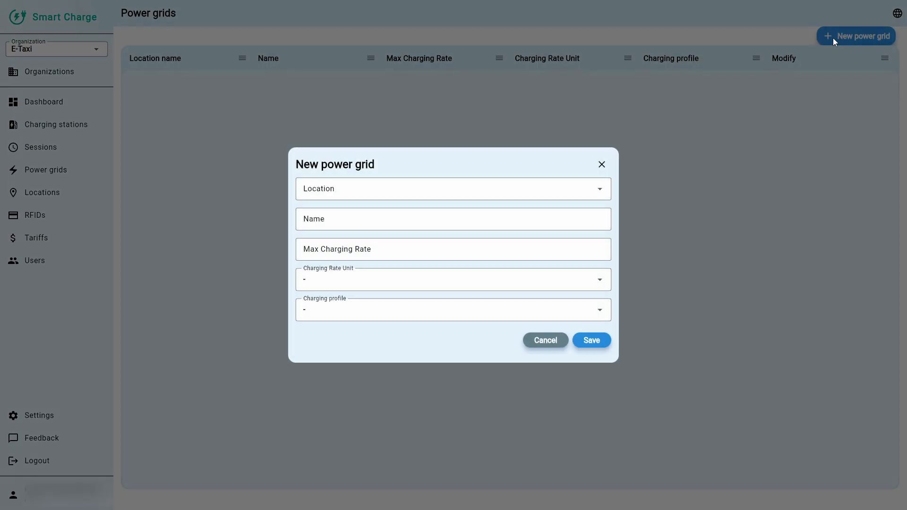
click(526, 190)
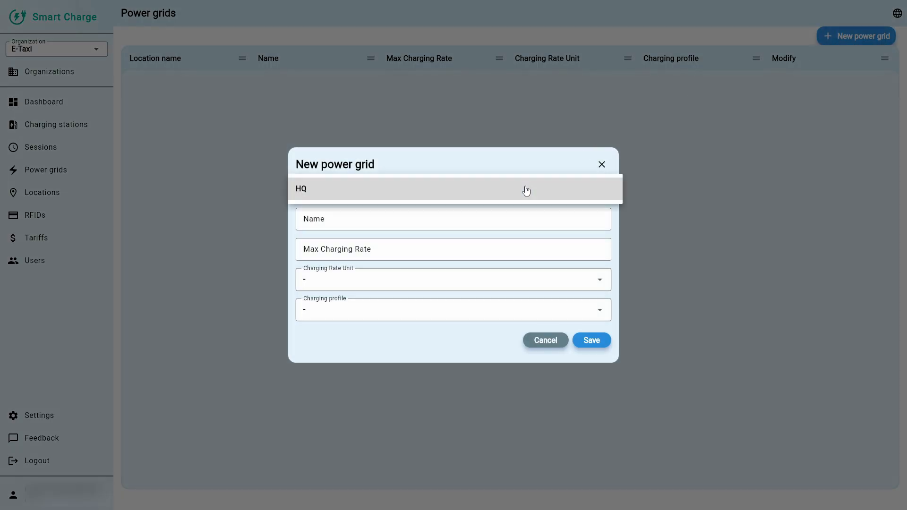
click(526, 191)
click(464, 217)
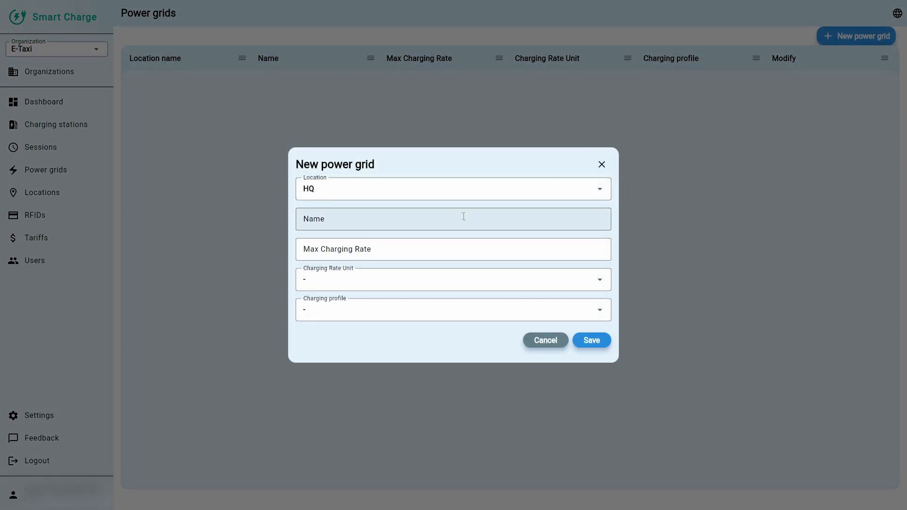
text(Grid #1)
click(596, 340)
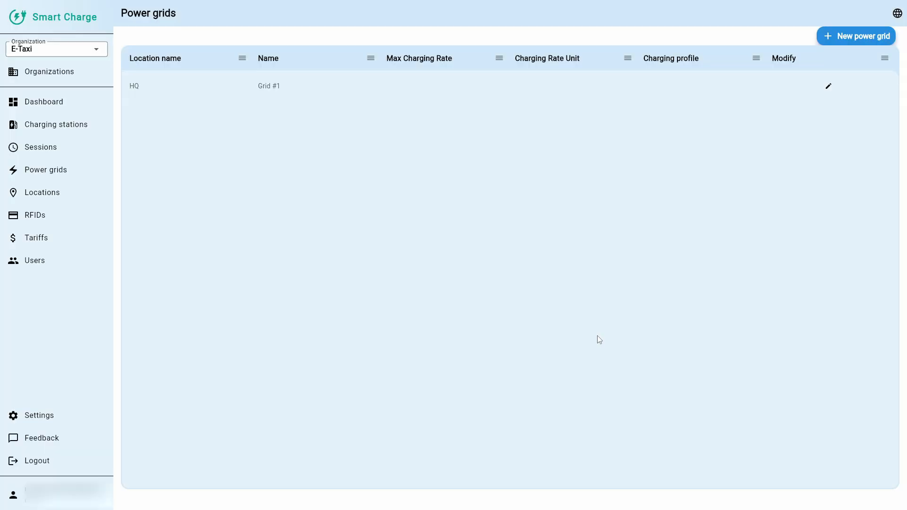
Step: Add a second power grid named Grid #2 from the HQ location's detail page
click(51, 196)
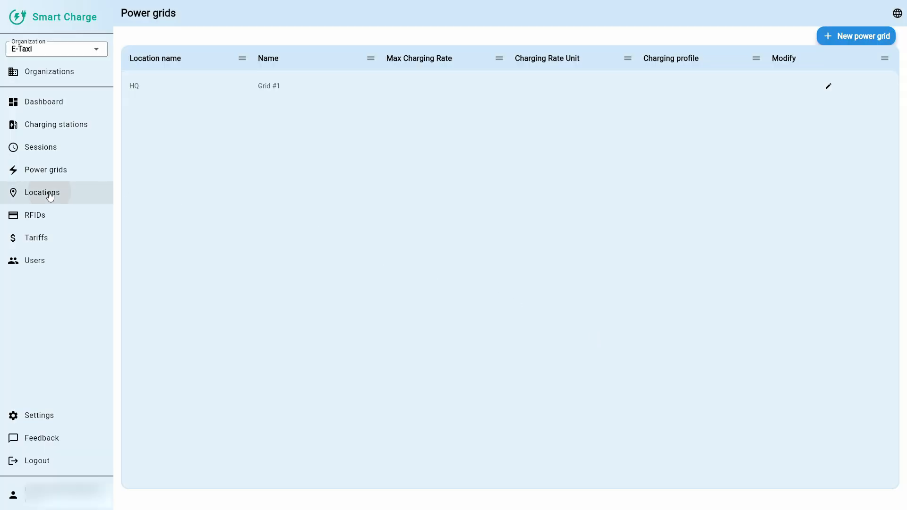
click(196, 93)
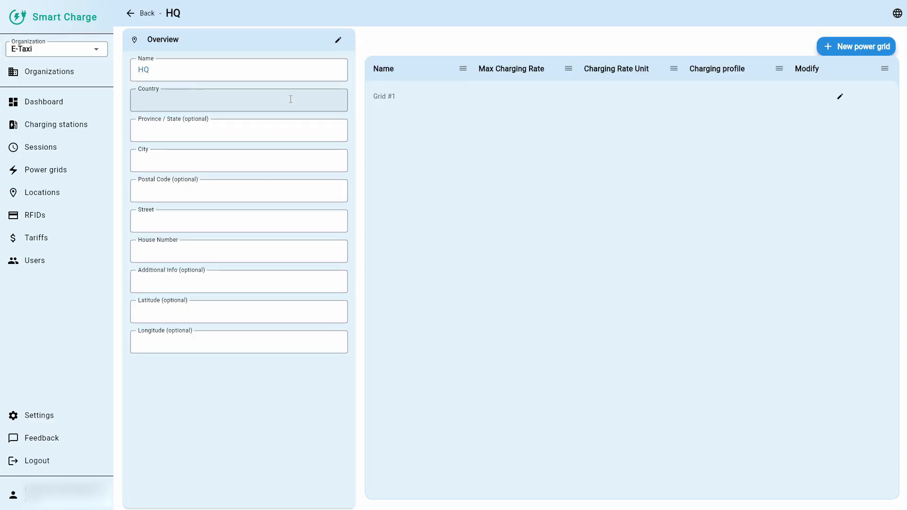
click(844, 46)
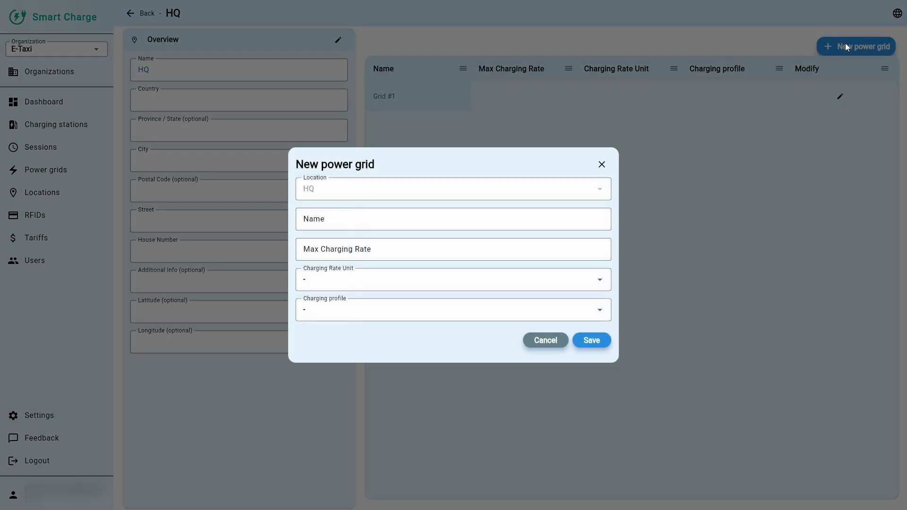
click(399, 219)
text(Grid #2)
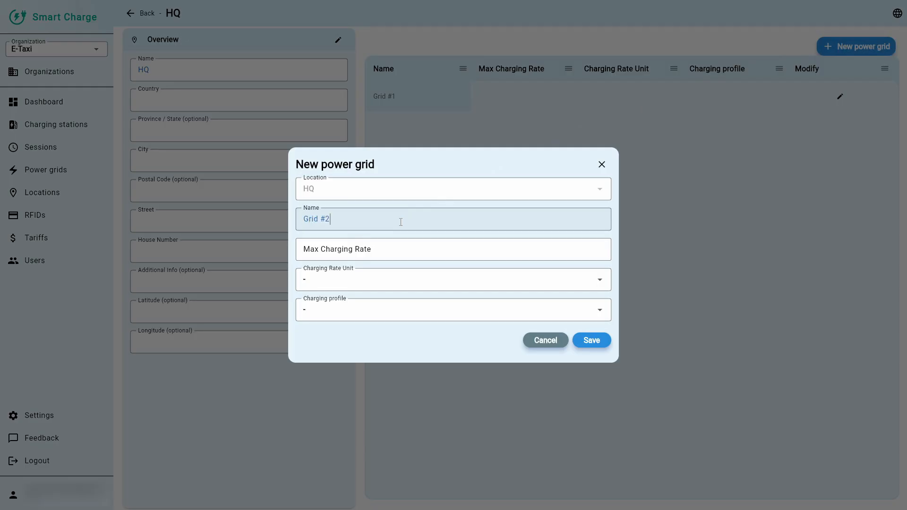
click(589, 340)
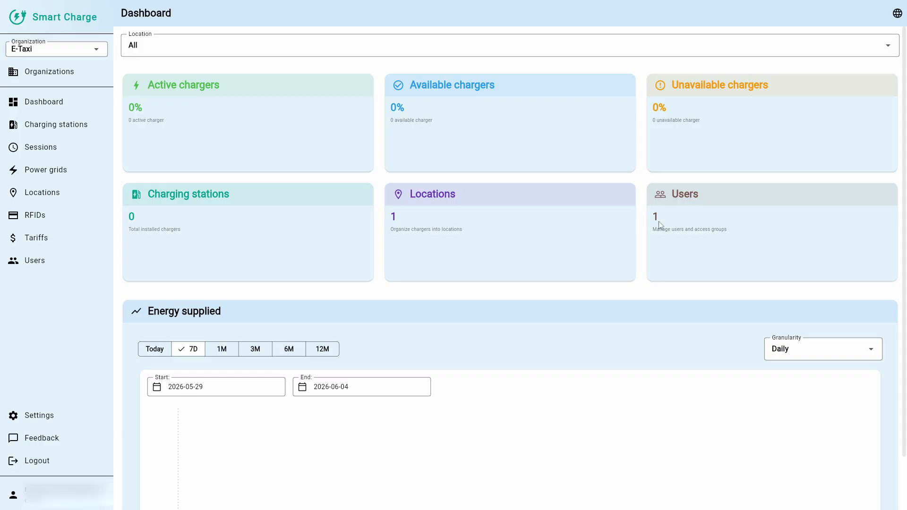
Step: Register a charging station named Charger #1 at location HQ on power grid Grid #1, and dismiss its connection details
click(74, 129)
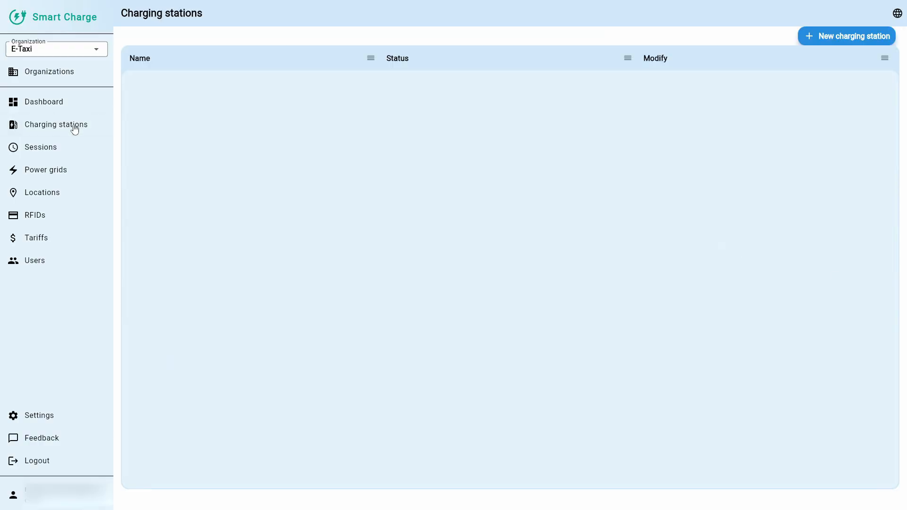
click(828, 43)
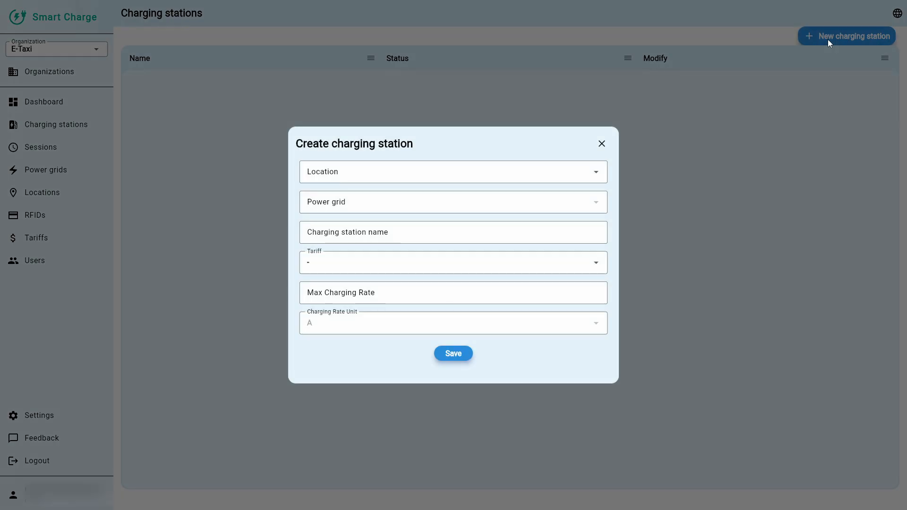
click(567, 176)
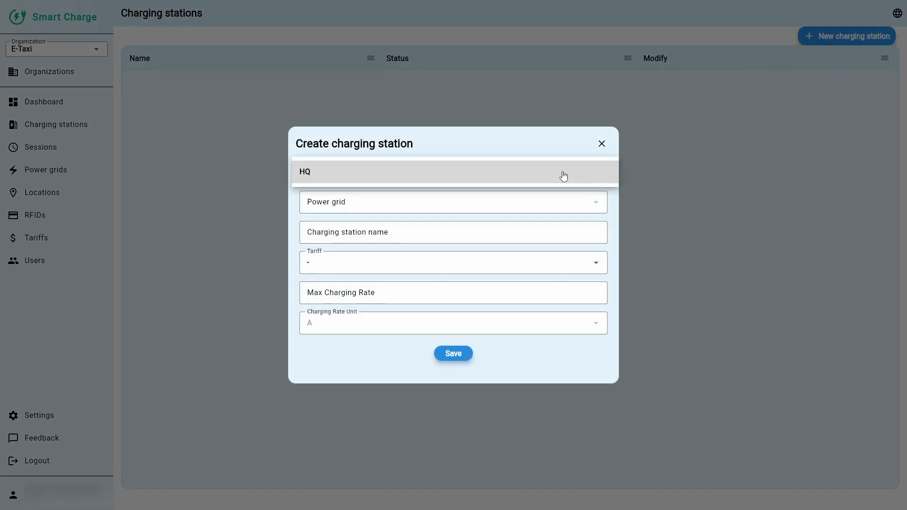
click(563, 173)
click(531, 211)
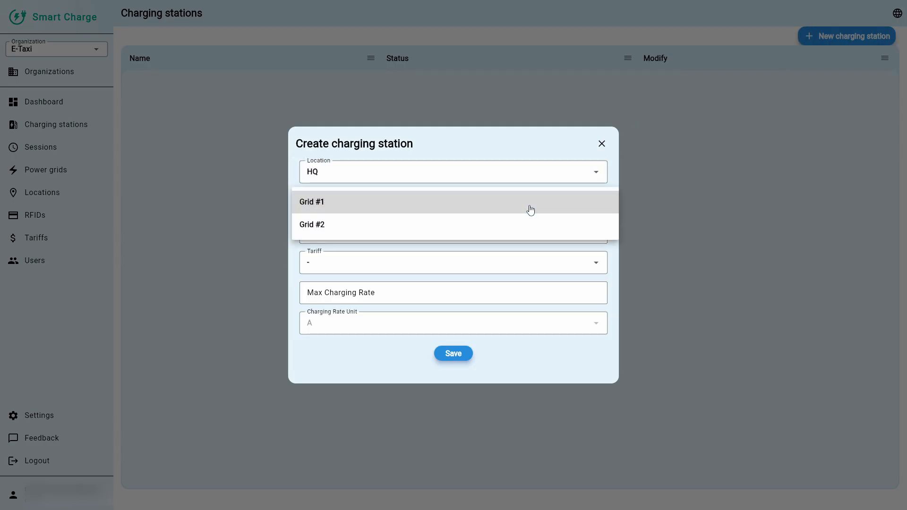
click(530, 210)
click(448, 232)
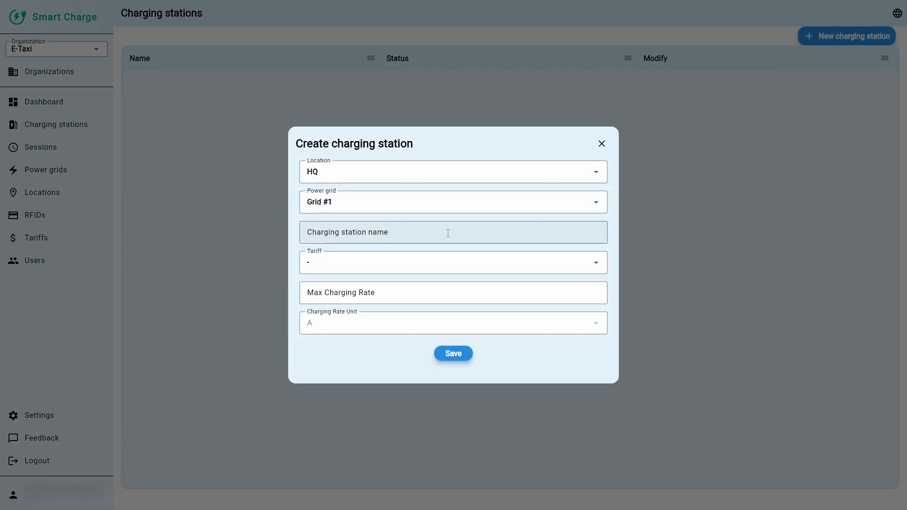
text(Charge)
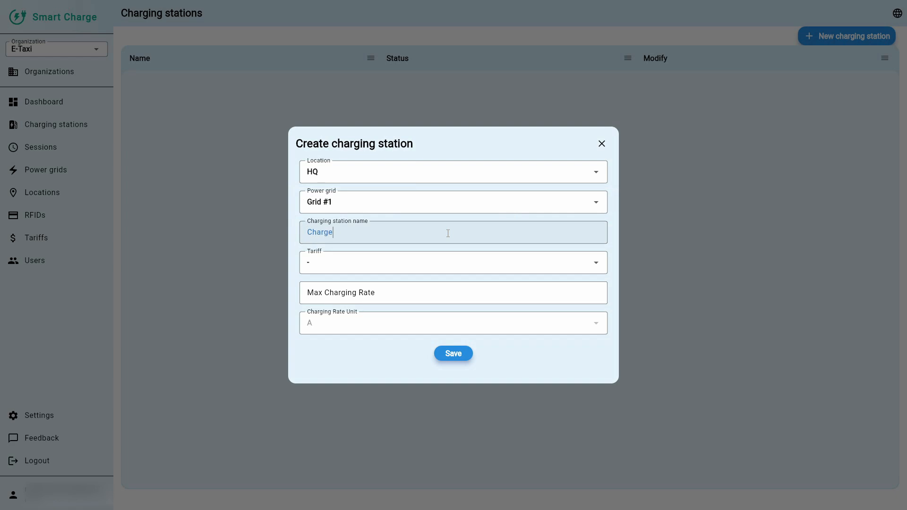
text(r #1)
click(457, 354)
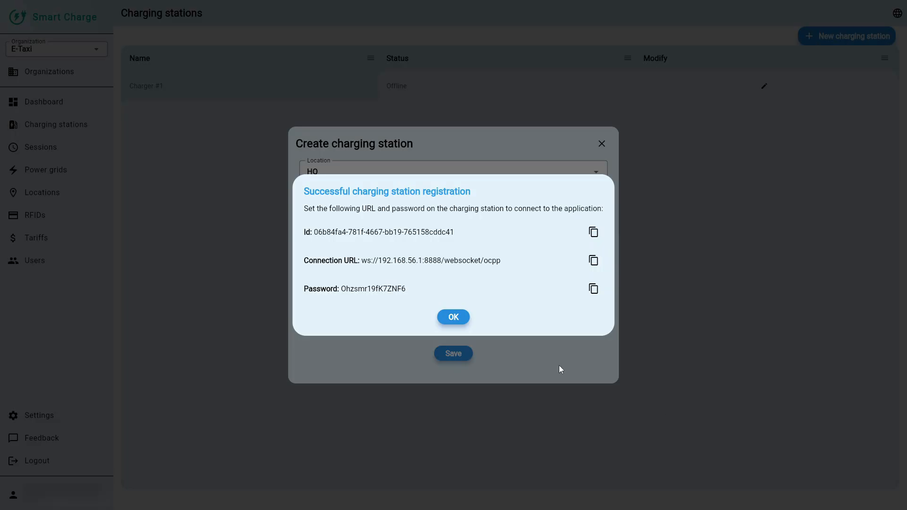
click(454, 318)
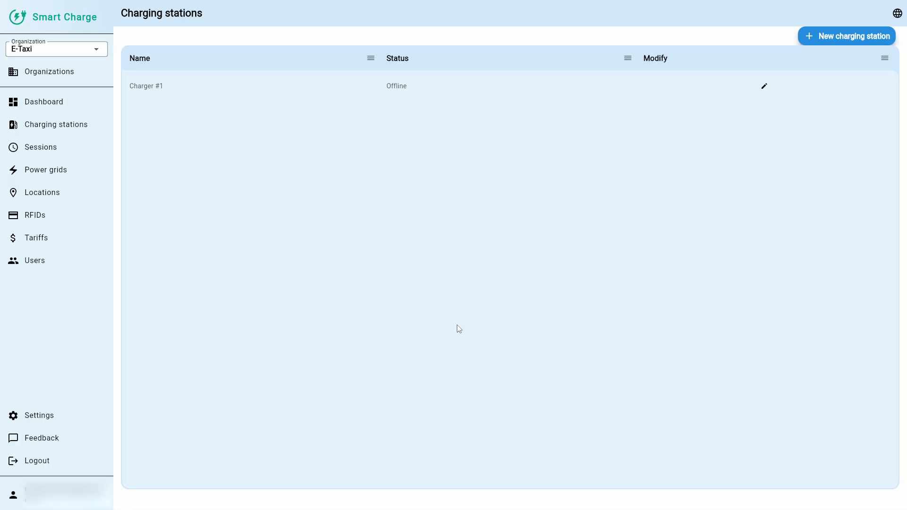
Step: Check the E-Taxi organization's dashboard and open the overview of charging station Charger #1
click(54, 108)
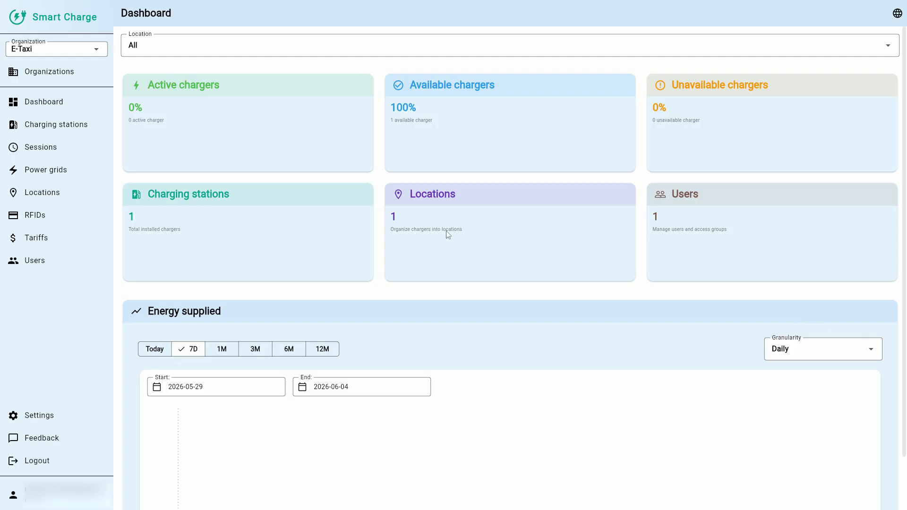
click(60, 125)
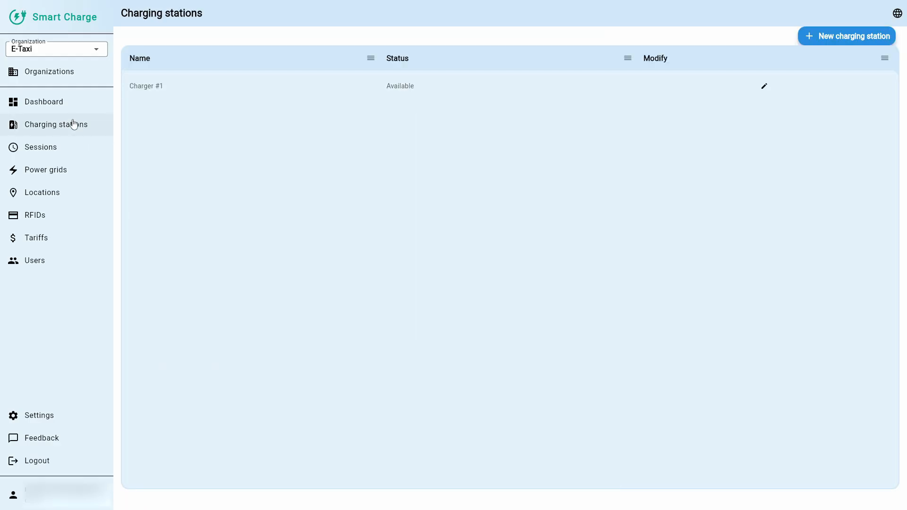
click(216, 86)
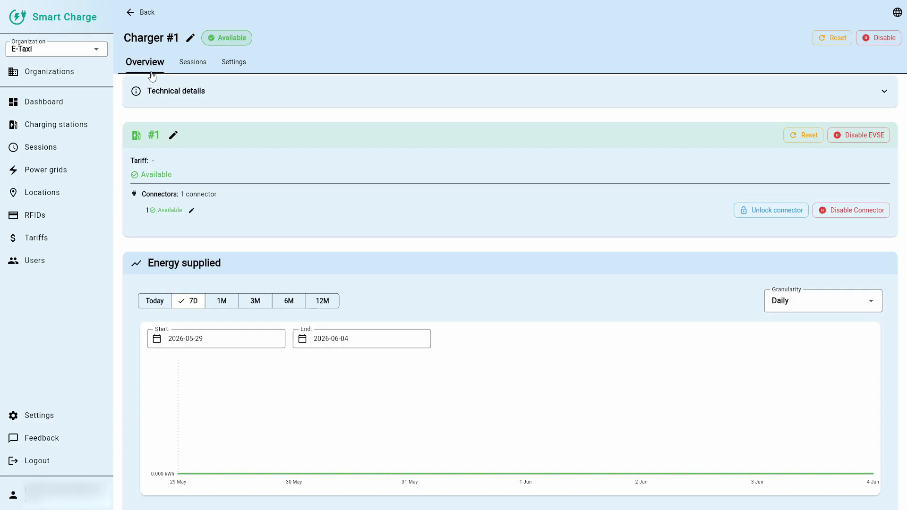
Step: Review Charger #1's technical details, its energy supplied over the 12M range, and its charging sessions
click(210, 96)
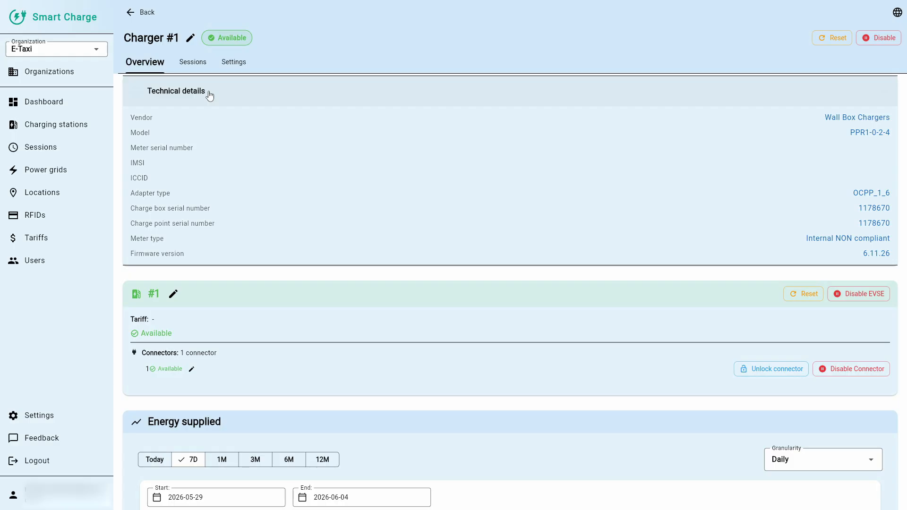
click(210, 97)
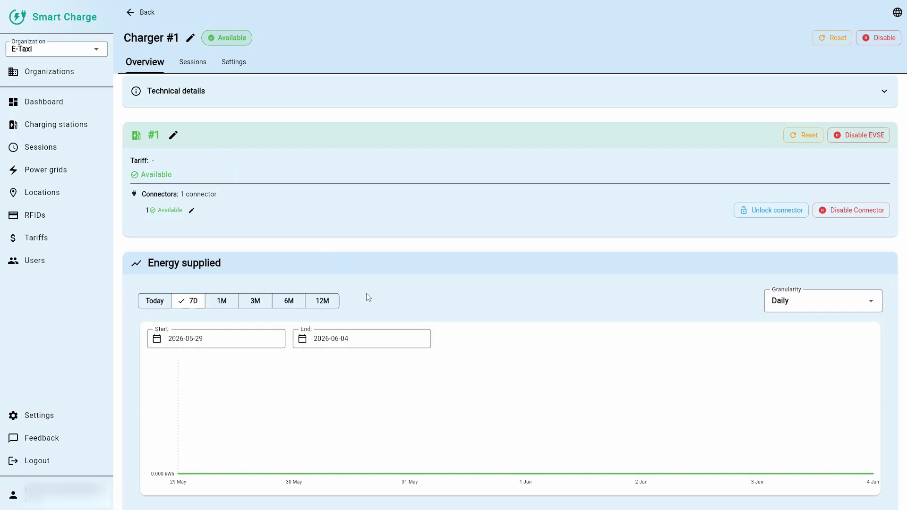
click(336, 303)
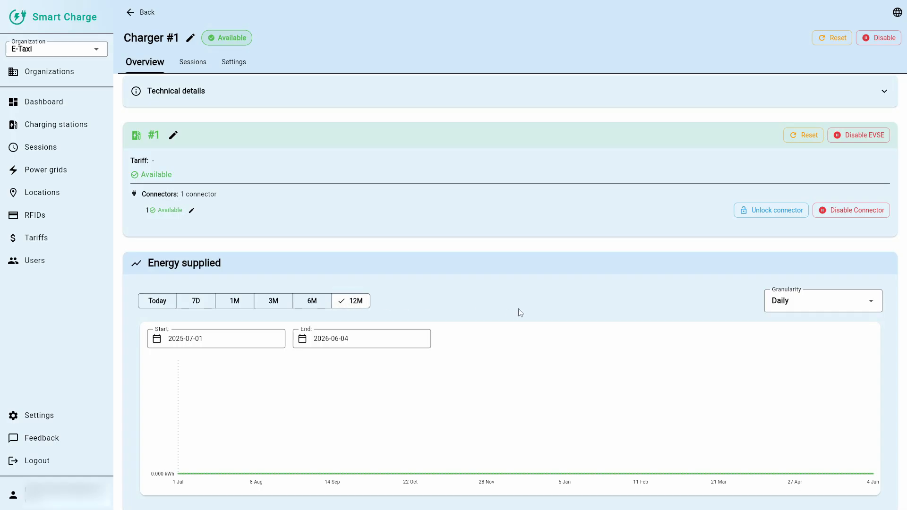
click(205, 69)
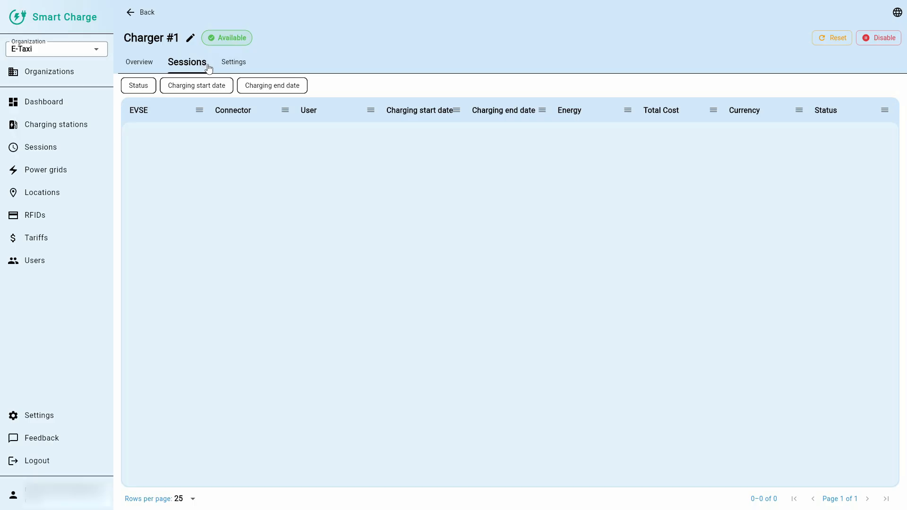
Step: Execute an inventory report in Charger #1's settings to load its station variables, and dismiss the result
click(234, 66)
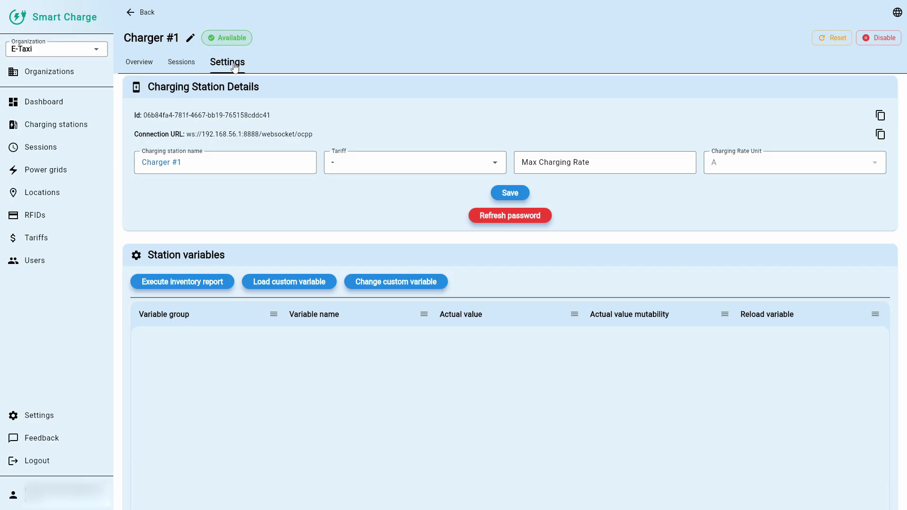
click(184, 281)
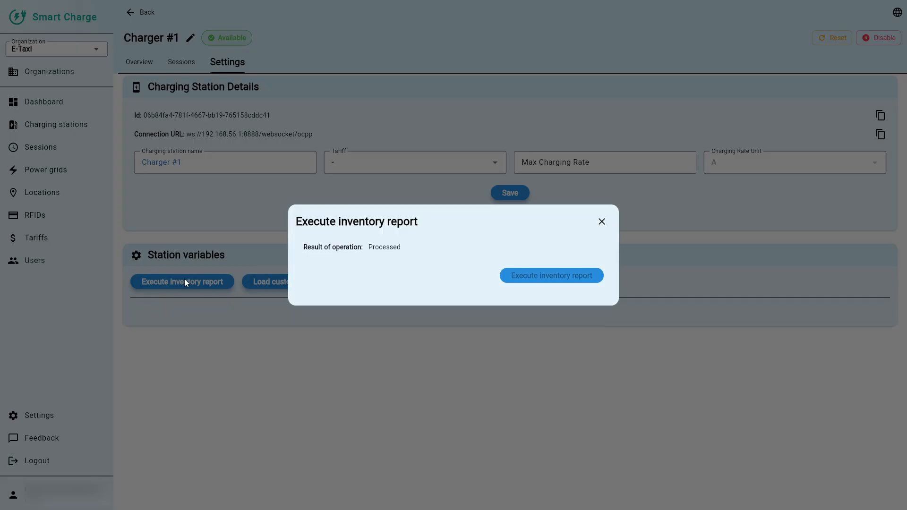
click(600, 223)
Step: Browse Charger #1's station variables and inspect the details of SendLocalListMaxLength without changing it
scroll(421, 366, down, 3)
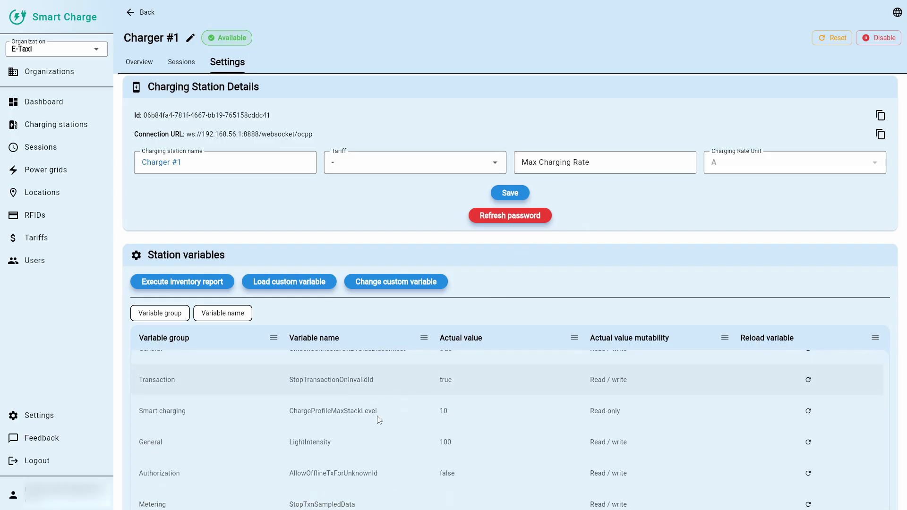
scroll(350, 436, down, 3)
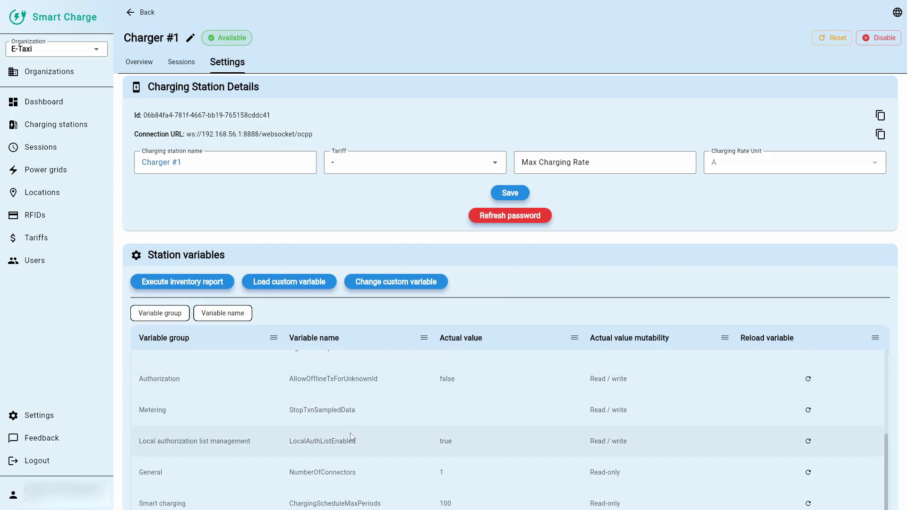
scroll(350, 437, down, 3)
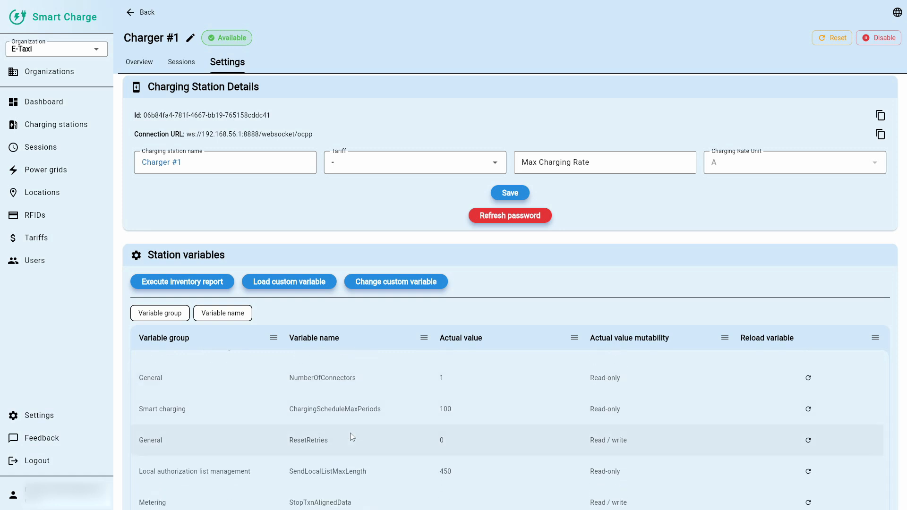
scroll(350, 433, down, 1)
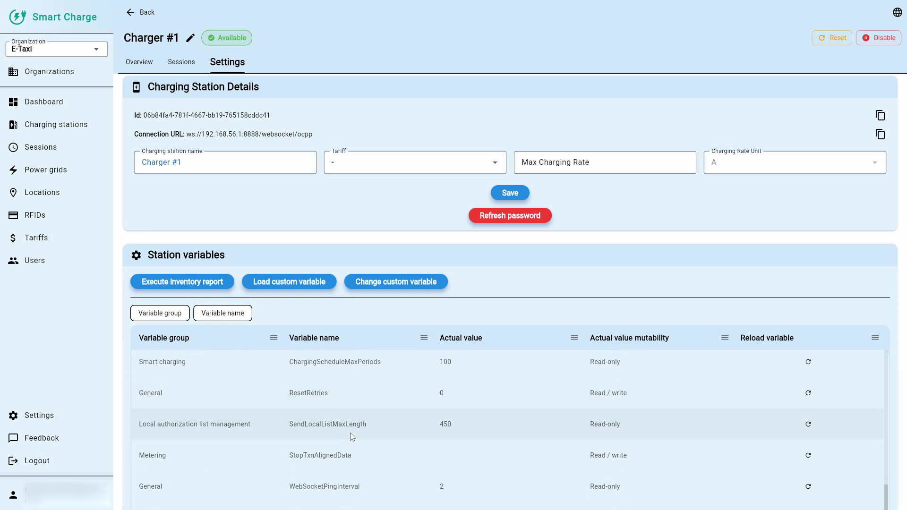
click(217, 427)
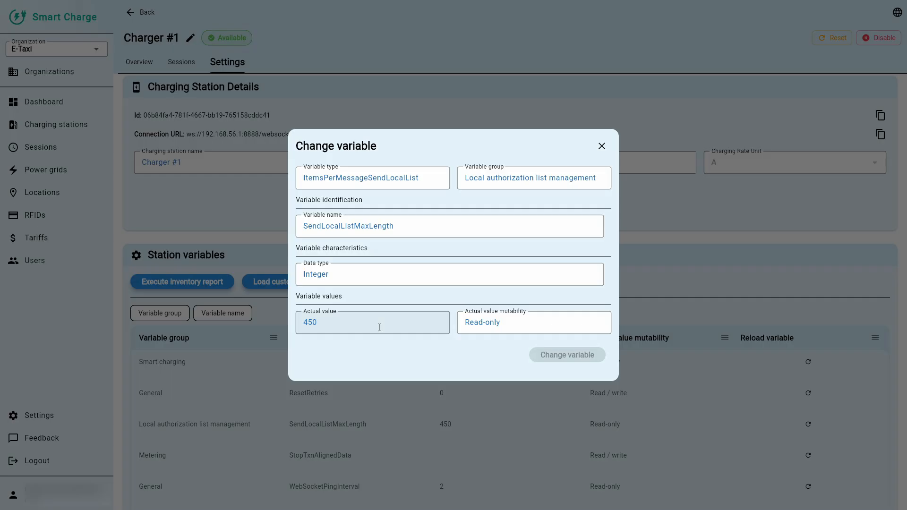
click(602, 146)
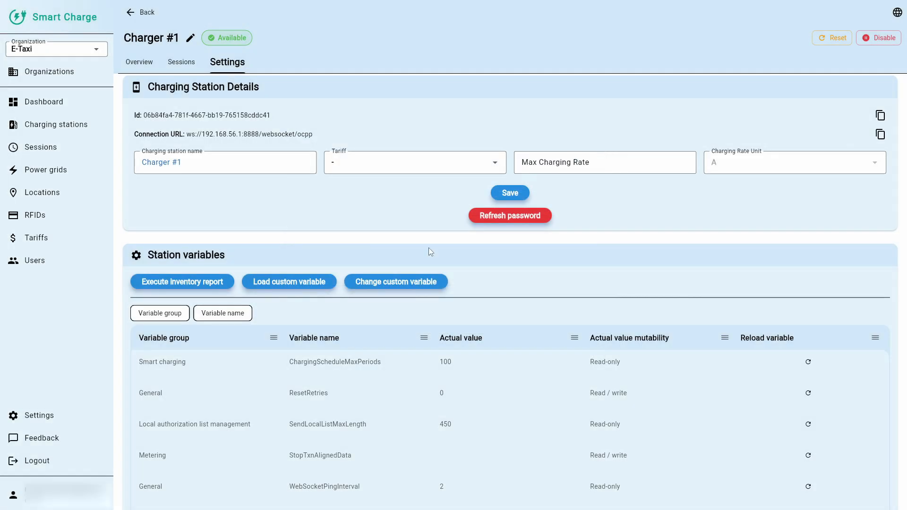
scroll(290, 380, down, 3)
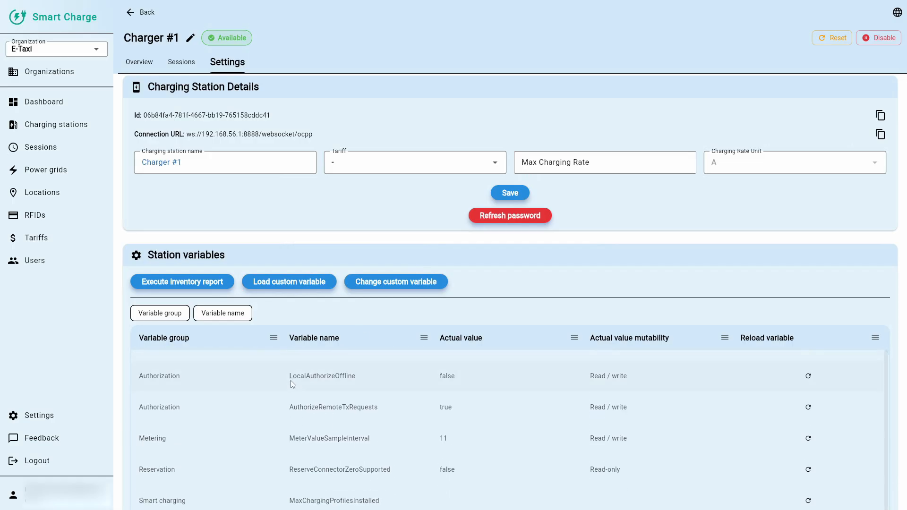